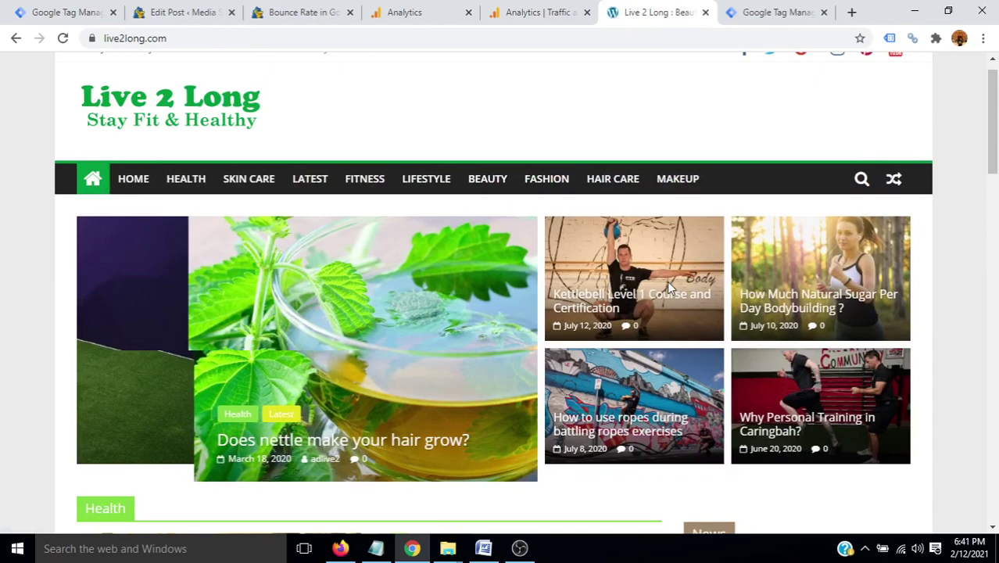
Step: Open the "Kettlebell Level 1 Course and Certification" article from the live2long.com homepage and highlight its first body paragraph
scroll(666, 280, "up", 1)
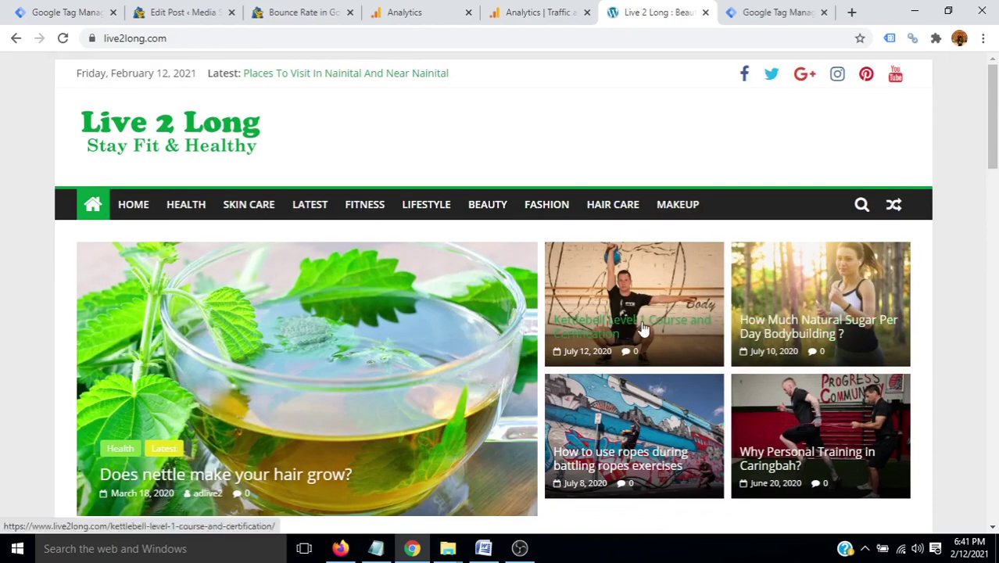
left_click(635, 328)
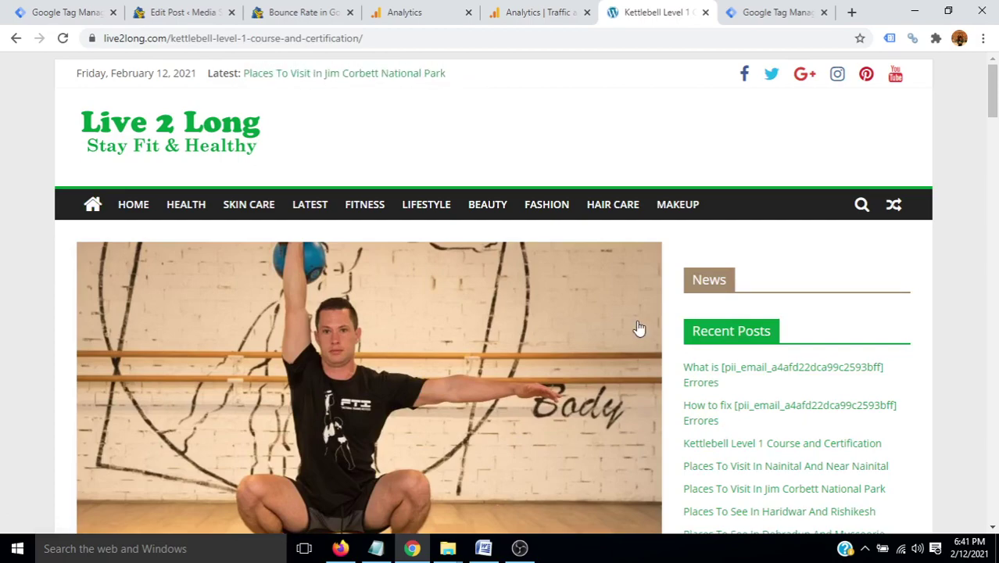
scroll(609, 329, "down", 1)
scroll(608, 328, "down", 7)
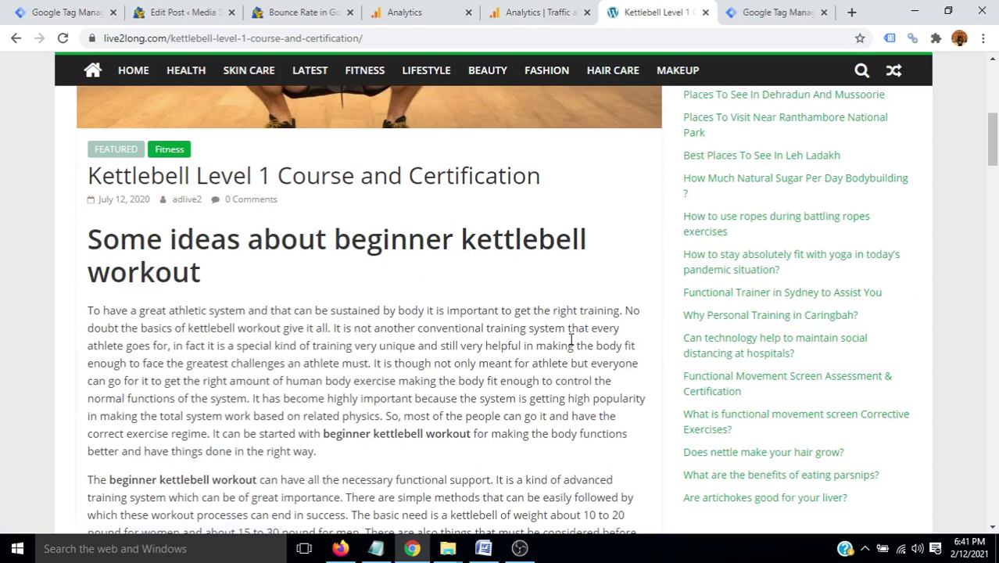
triple_click(536, 344)
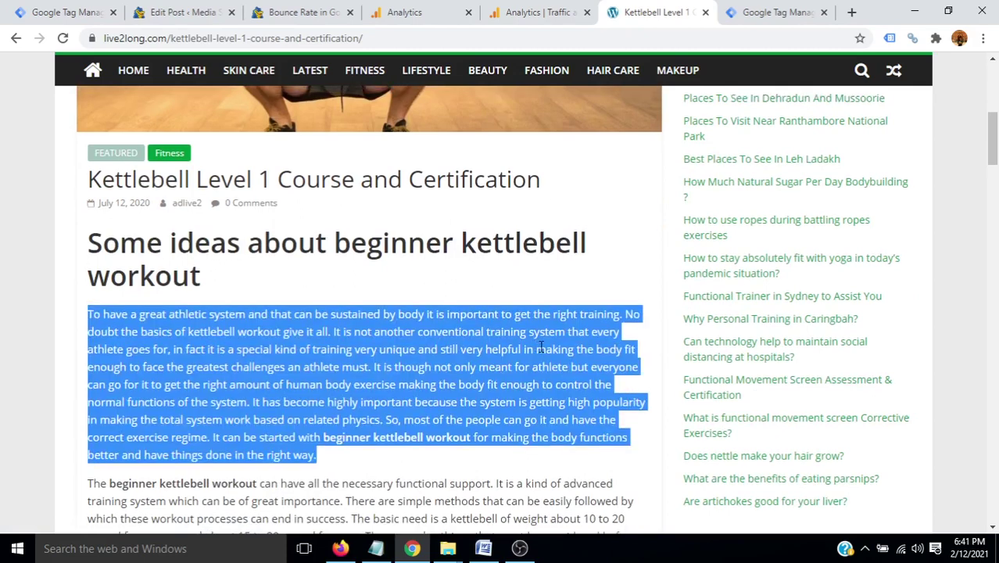
Step: Read through the kettlebell article, highlighting the Kettlebell training and Kettlebell Institute paragraphs, and return to its header image
scroll(570, 343, "up", 3)
scroll(634, 328, "up", 4)
scroll(602, 319, "down", 4)
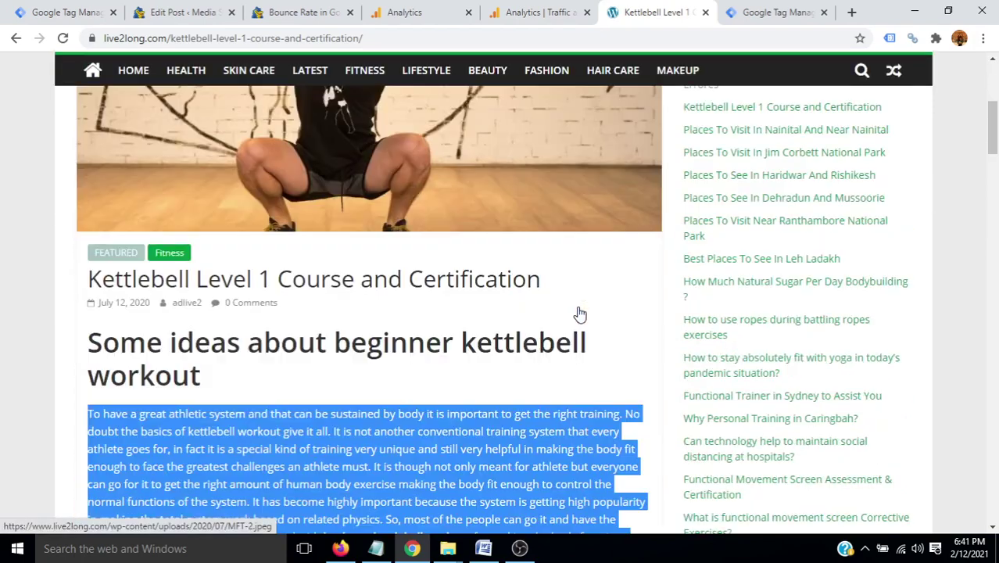
scroll(579, 314, "down", 3)
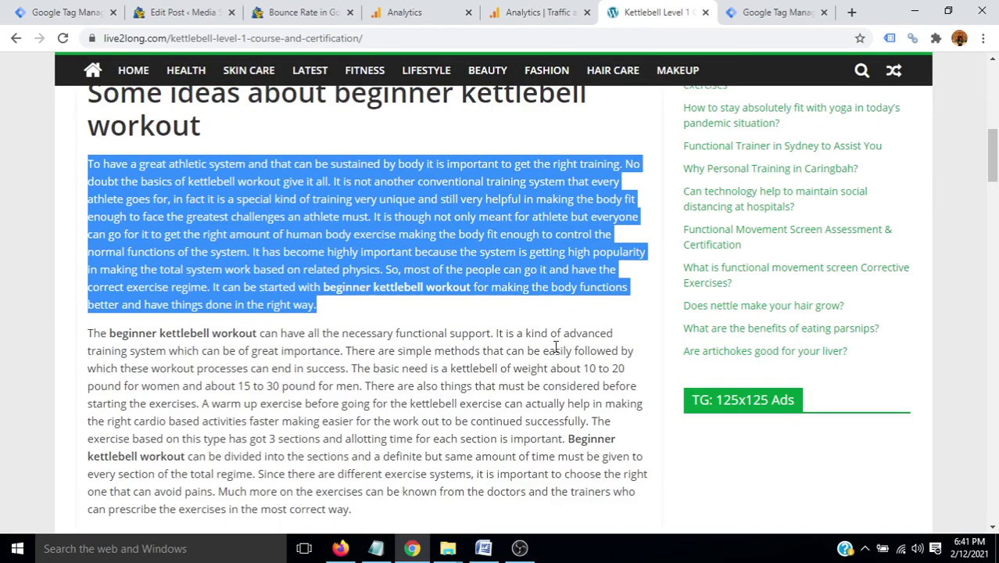
scroll(578, 351, "down", 5)
scroll(604, 356, "down", 1)
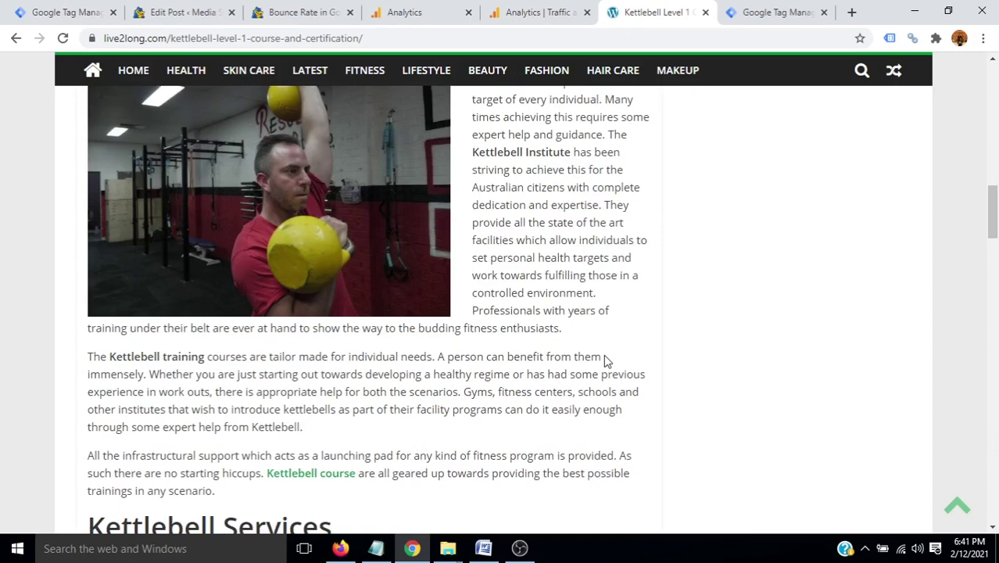
triple_click(574, 395)
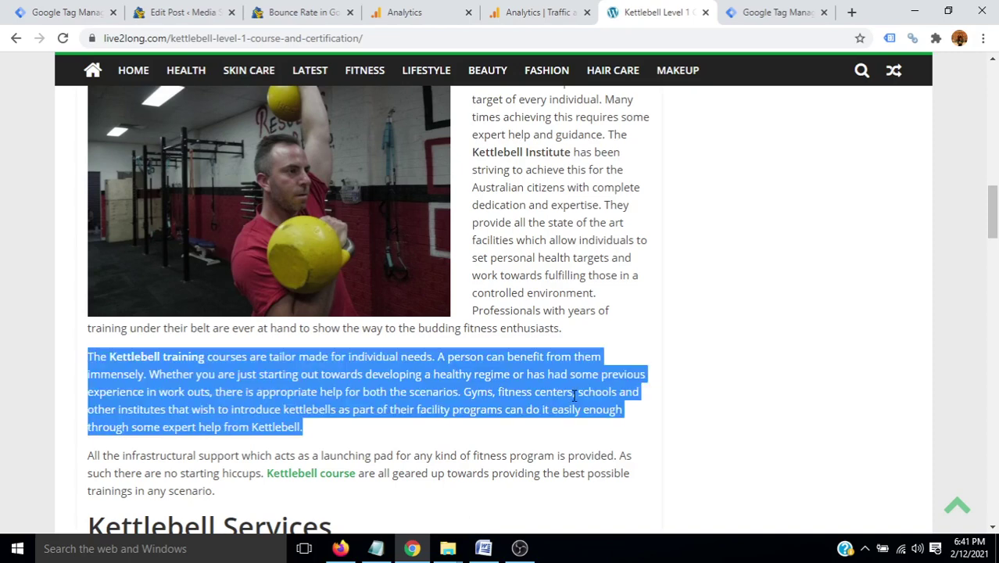
triple_click(551, 293)
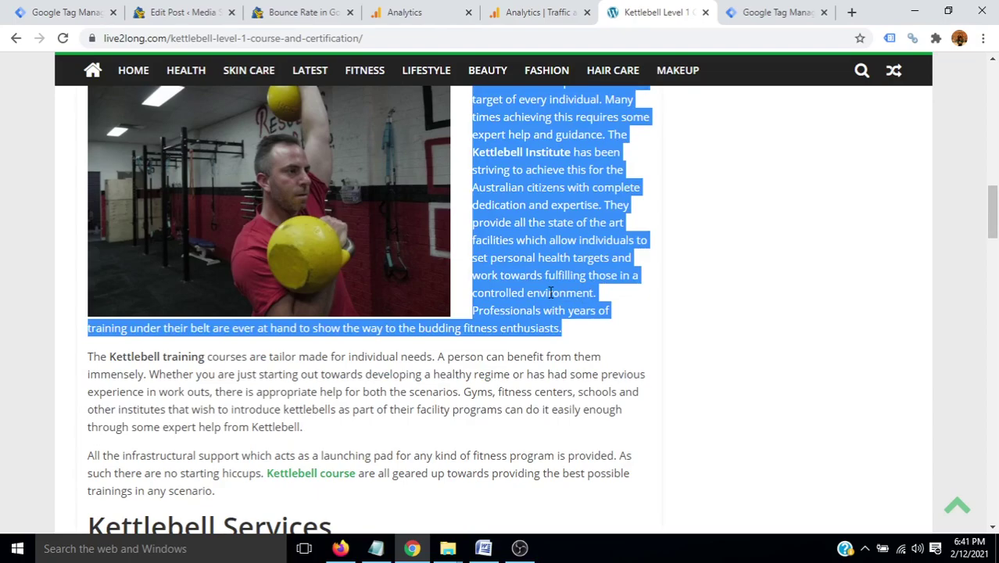
scroll(575, 349, "up", 10)
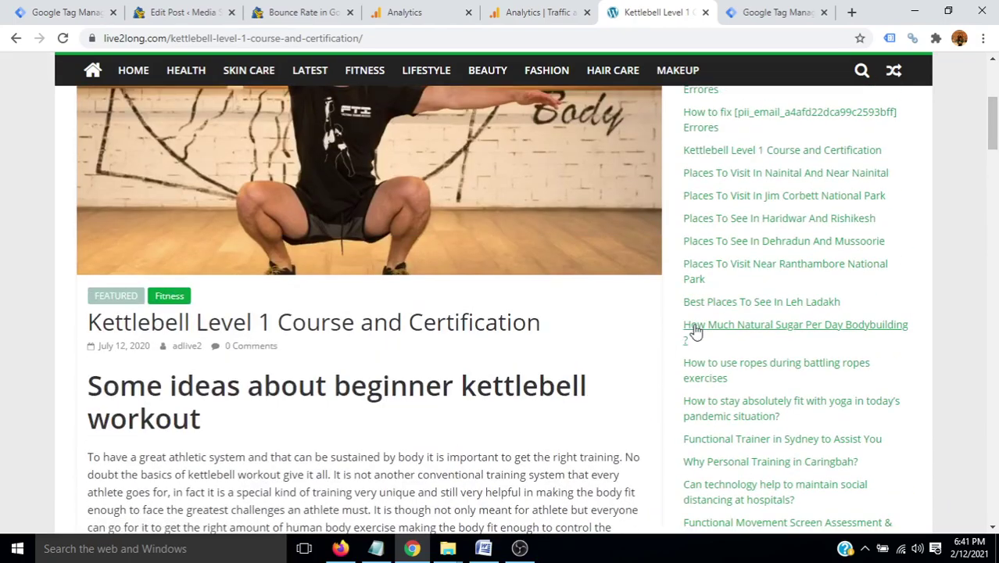
scroll(695, 331, "up", 2)
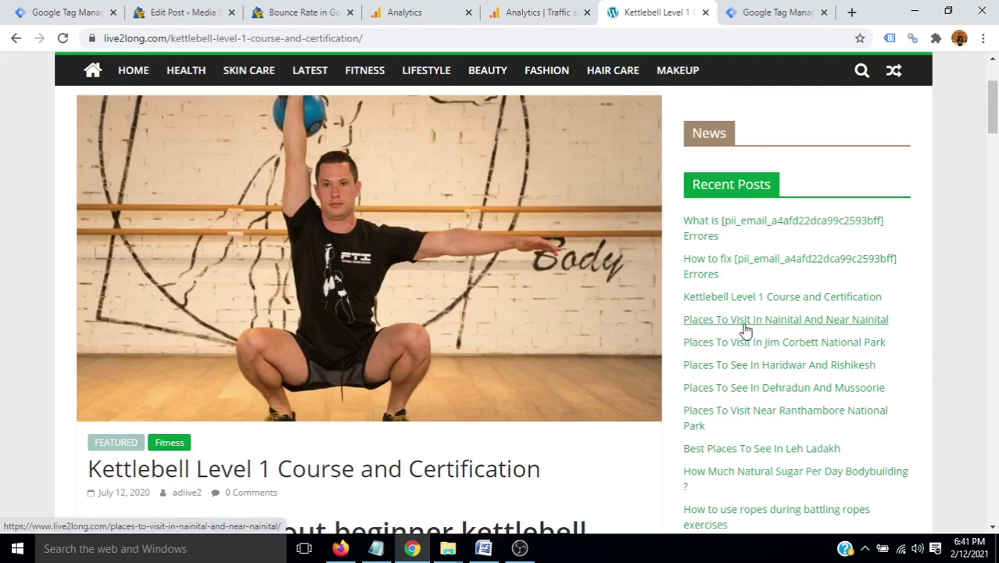
Step: Check the Source/Medium bounce rates under All Web Site Data and the engagement rate in the live2long.com Traffic acquisition report
left_click(417, 6)
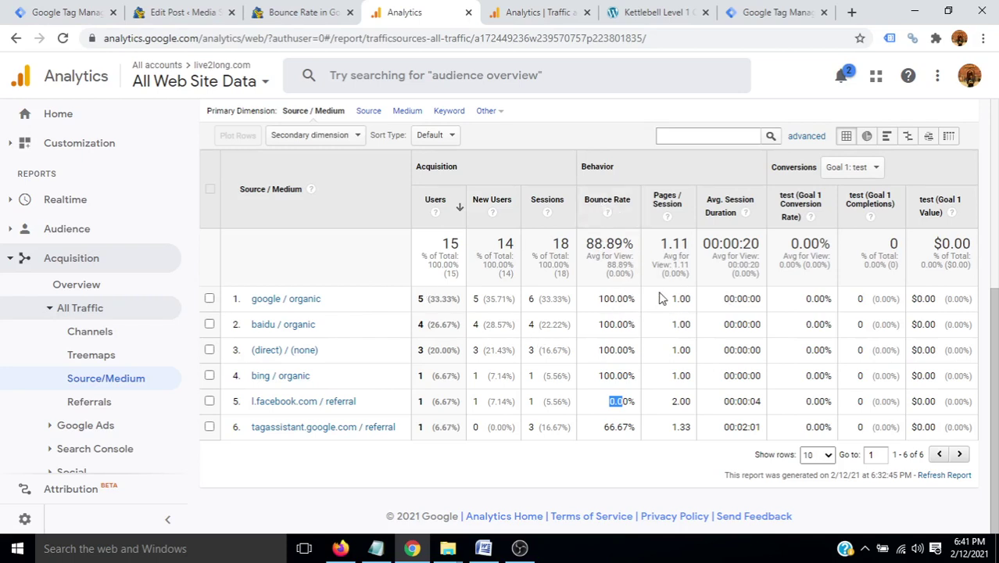
left_click(539, 10)
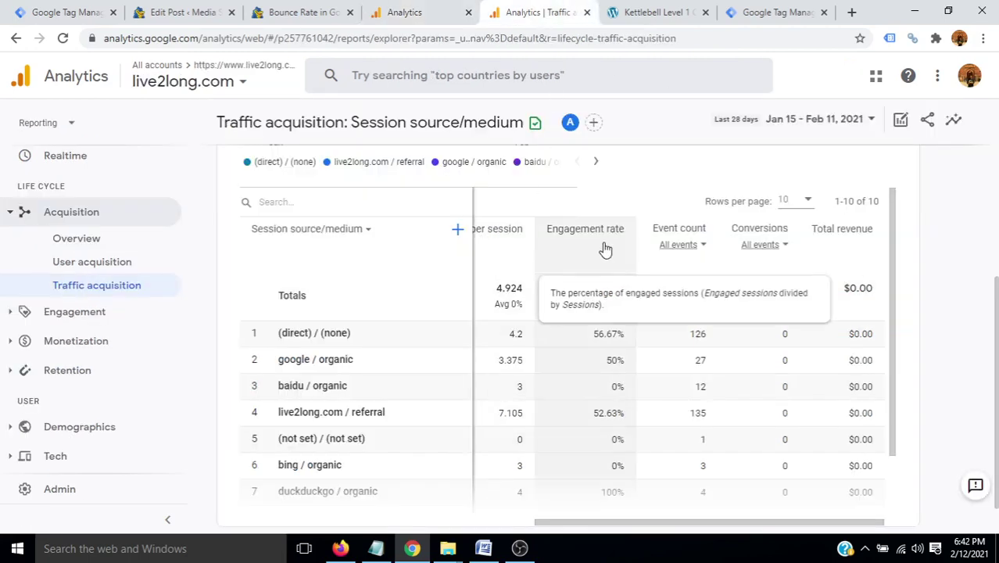
Step: Go back to the kettlebell article and read from its header to the Kettlebell Services section, highlighting the first body paragraph
left_click(655, 9)
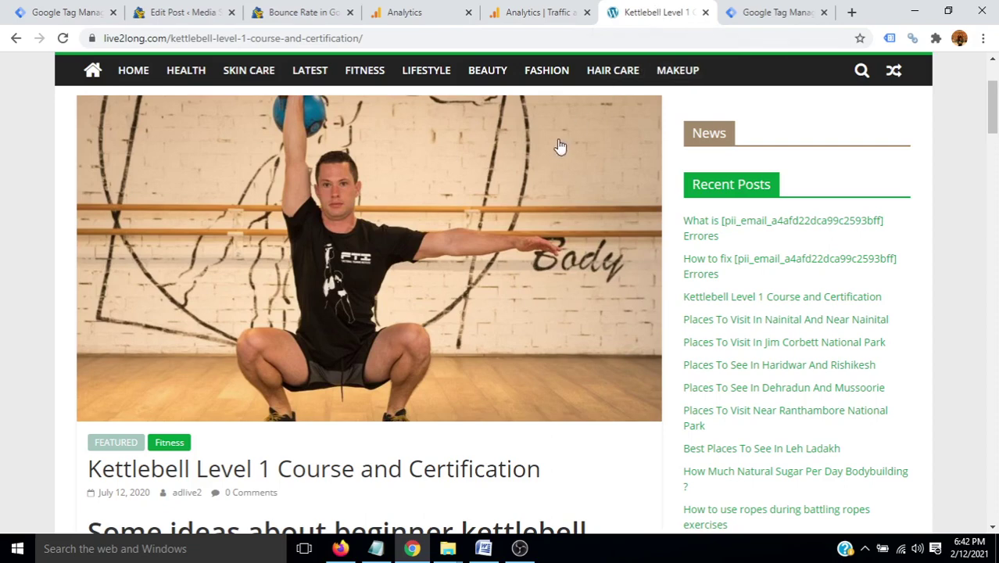
scroll(564, 244, "up", 2)
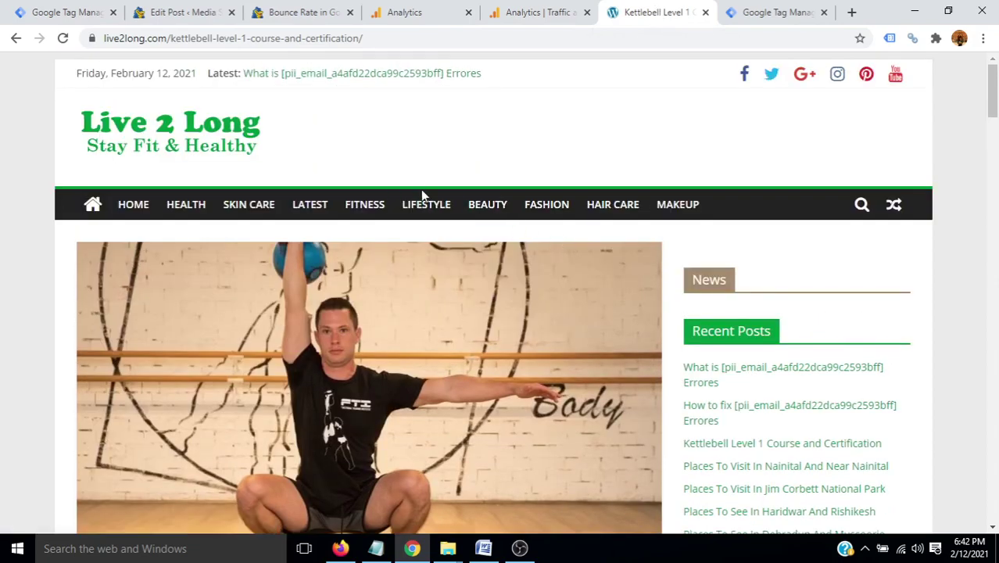
scroll(473, 281, "down", 1)
scroll(477, 287, "down", 4)
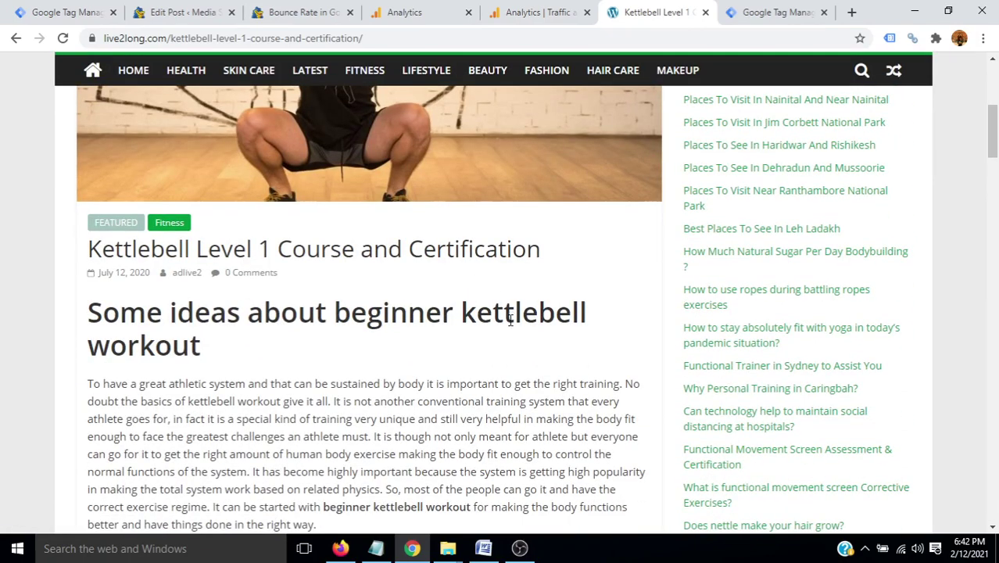
scroll(495, 346, "down", 2)
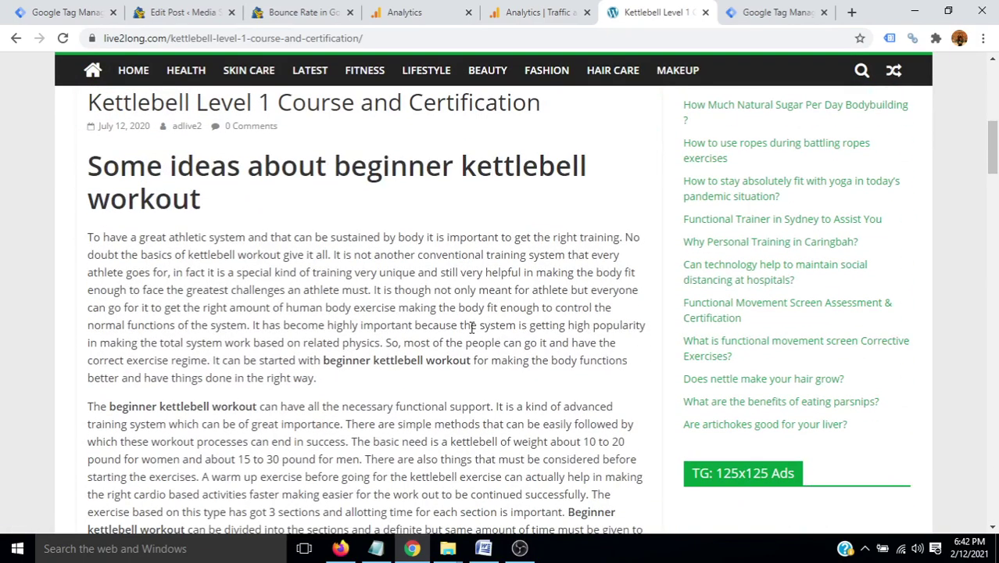
triple_click(471, 328)
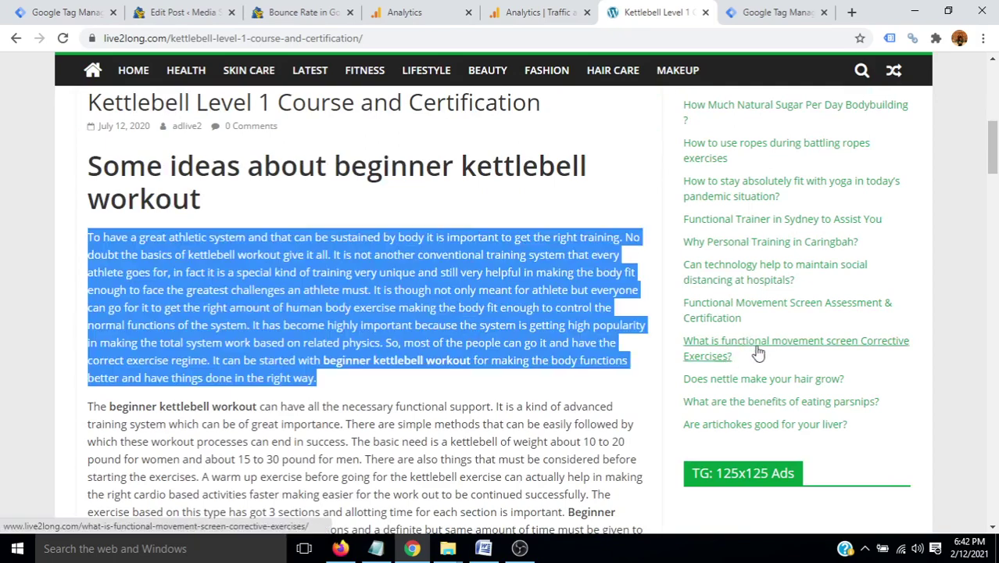
scroll(750, 353, "down", 7)
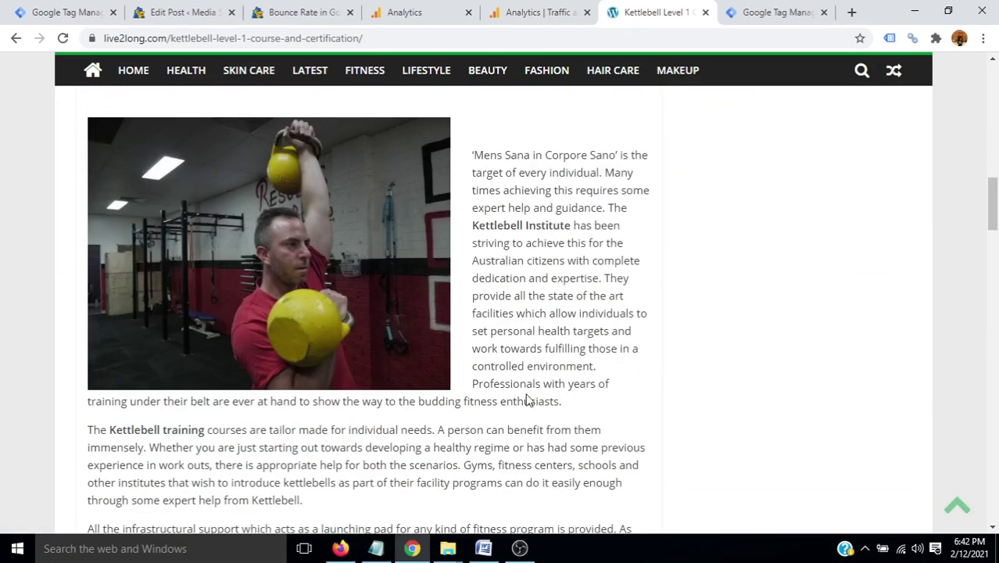
scroll(531, 395, "down", 3)
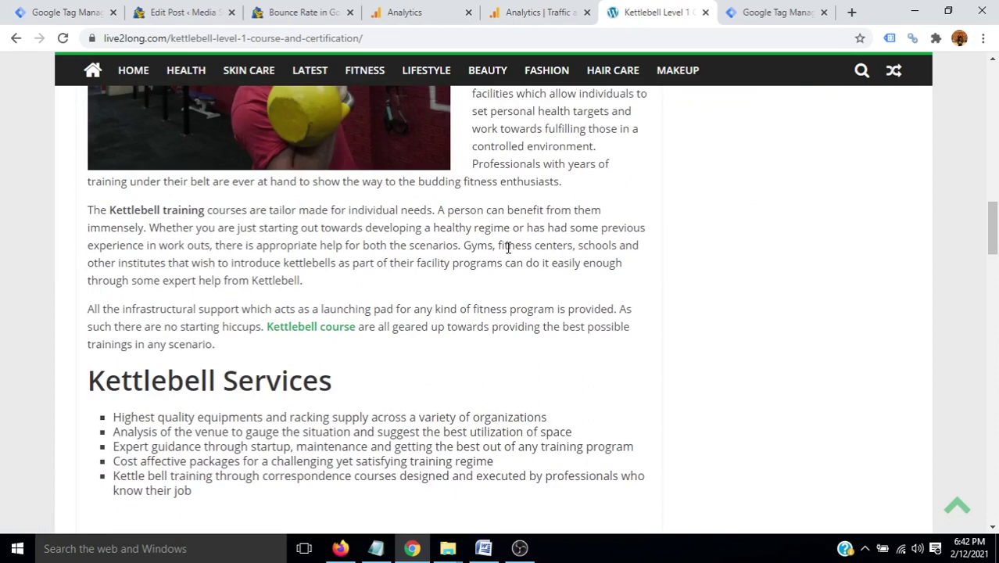
Step: Examine the Engaged sessions definition in the Traffic acquisition report, highlighting its duration, conversion event and page view conditions
left_click(533, 12)
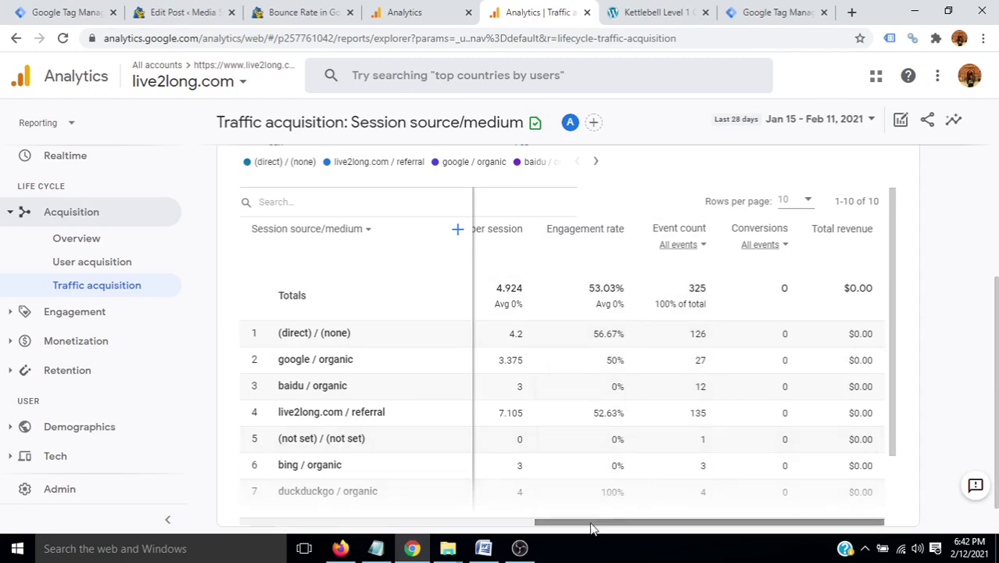
left_click_drag(590, 521, 541, 522)
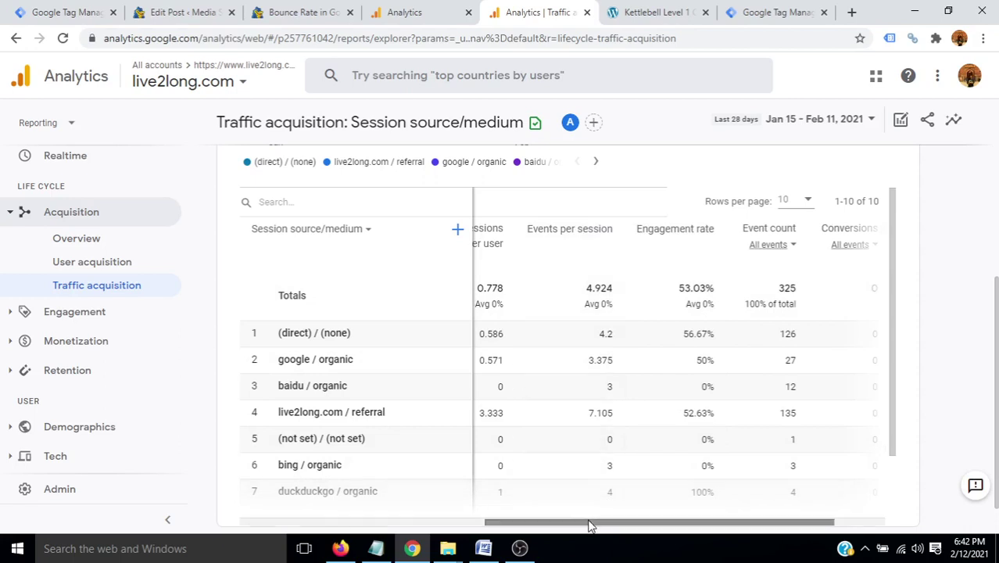
left_click_drag(591, 522, 399, 528)
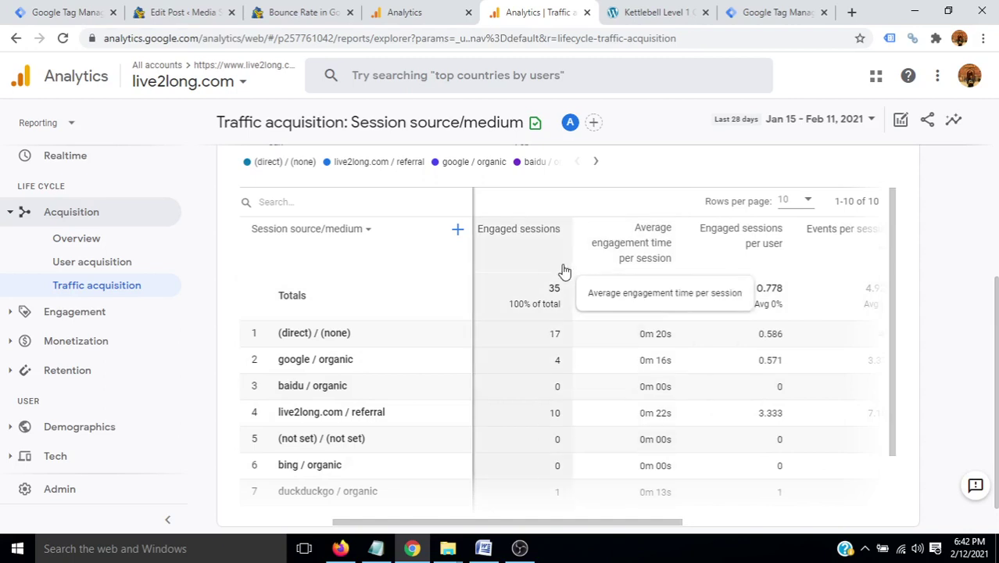
mouse_move(520, 232)
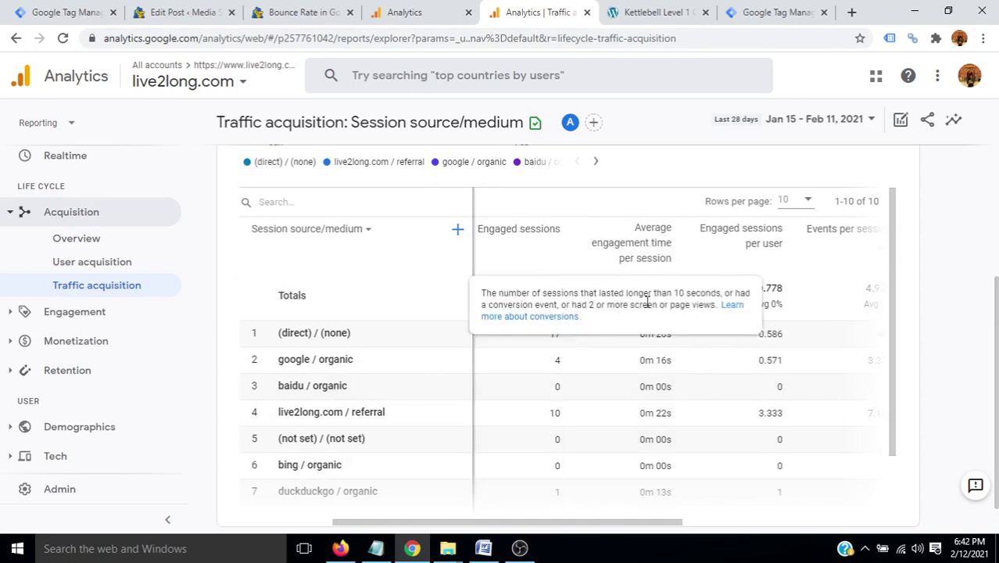
left_click_drag(653, 293, 722, 293)
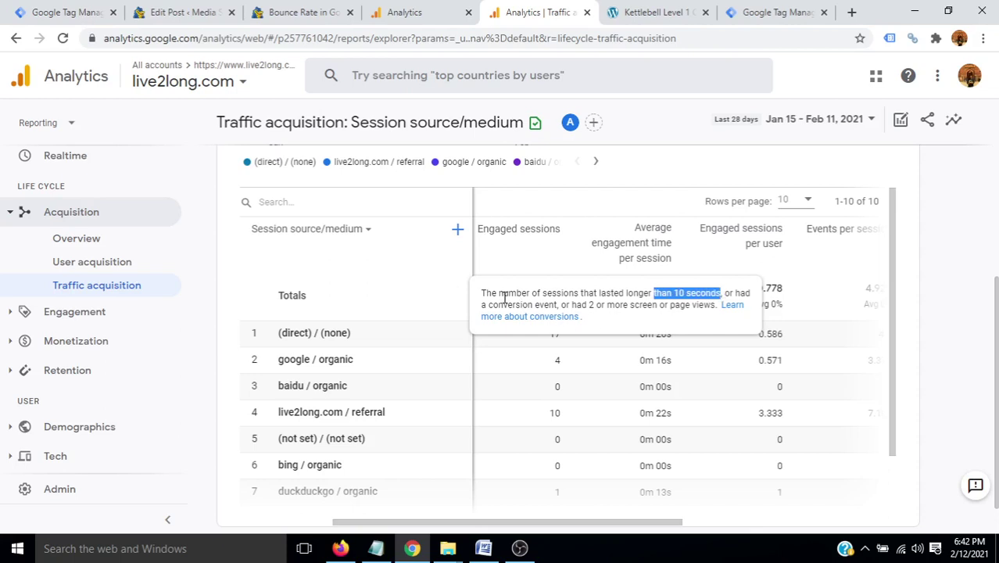
left_click_drag(503, 305, 546, 306)
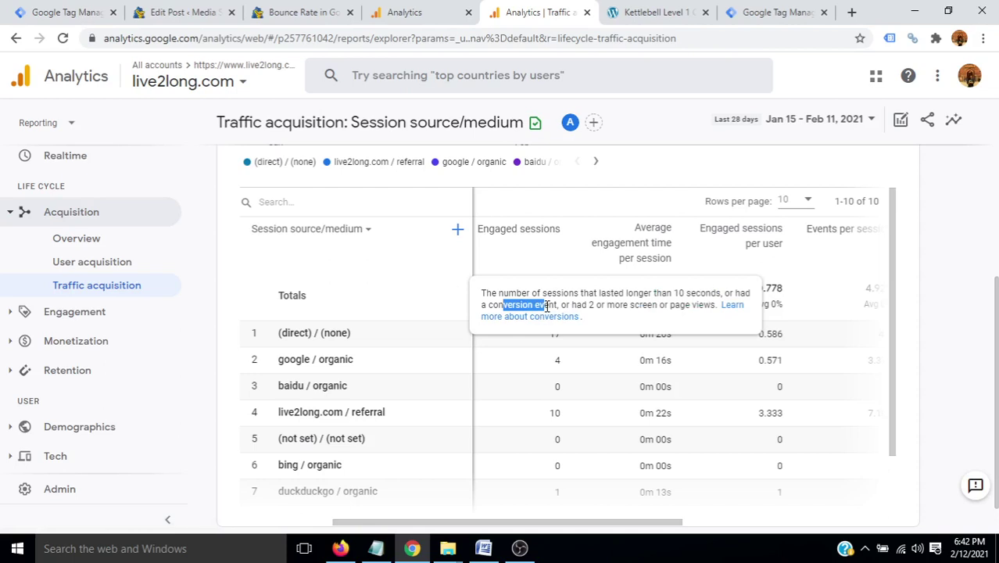
left_click(574, 309)
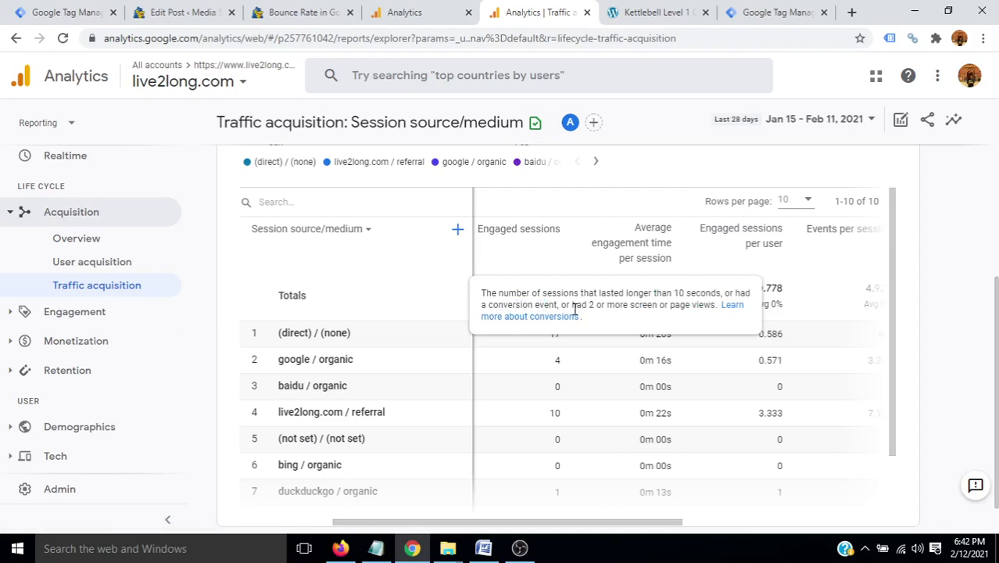
left_click_drag(572, 307, 618, 304)
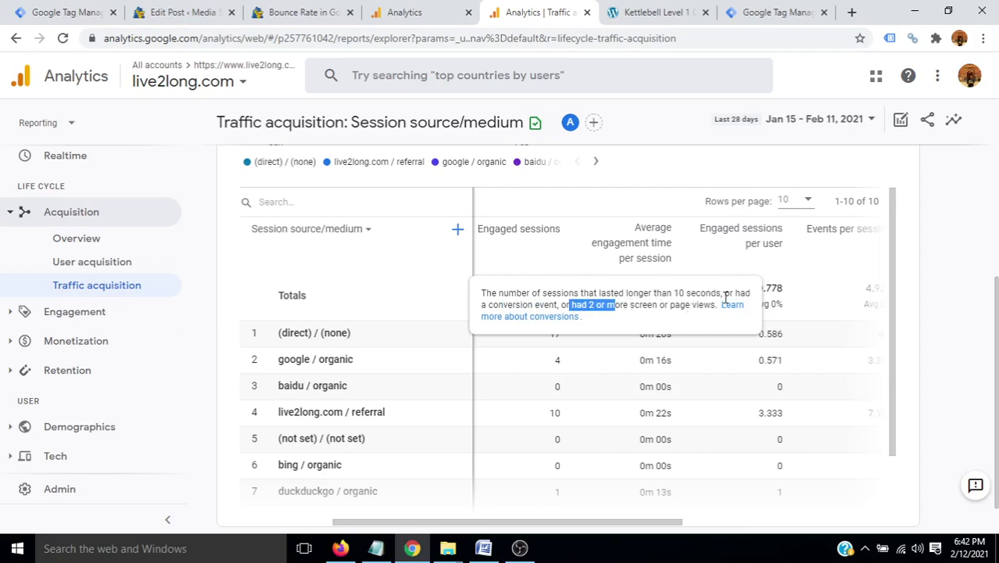
left_click_drag(715, 302, 507, 282)
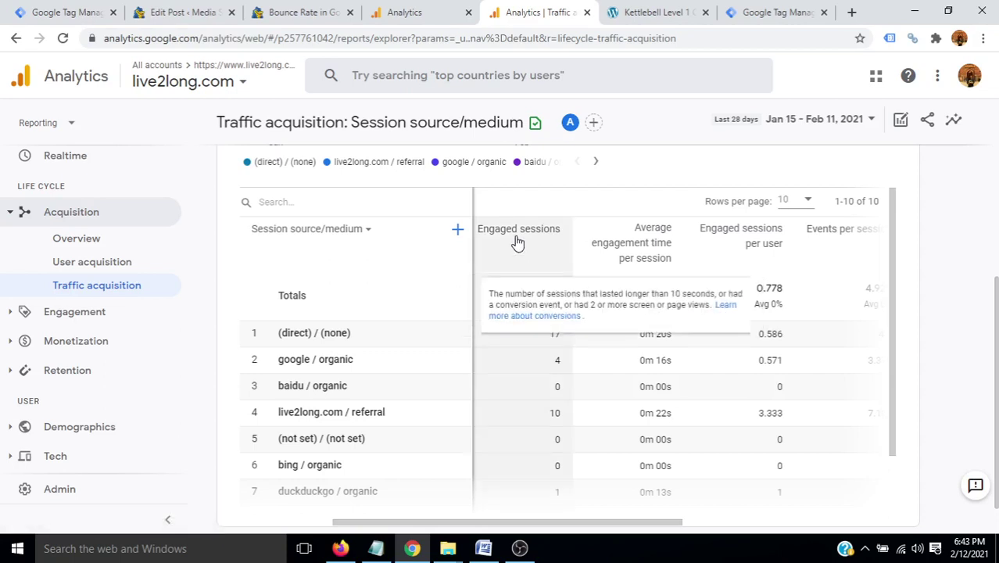
Step: Compare the Sessions and Engaged sessions columns in the Traffic acquisition table
left_click_drag(528, 521, 436, 518)
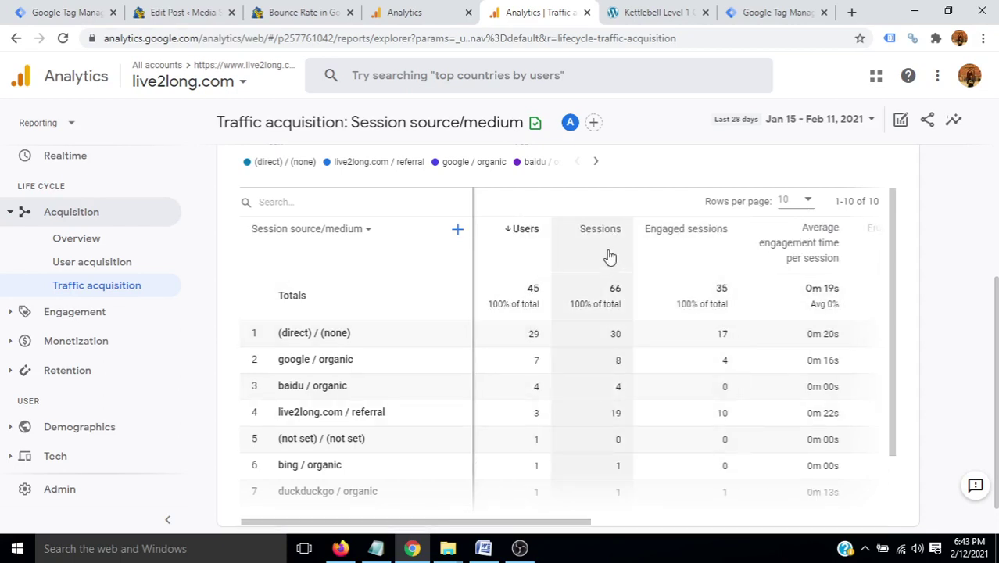
mouse_move(606, 251)
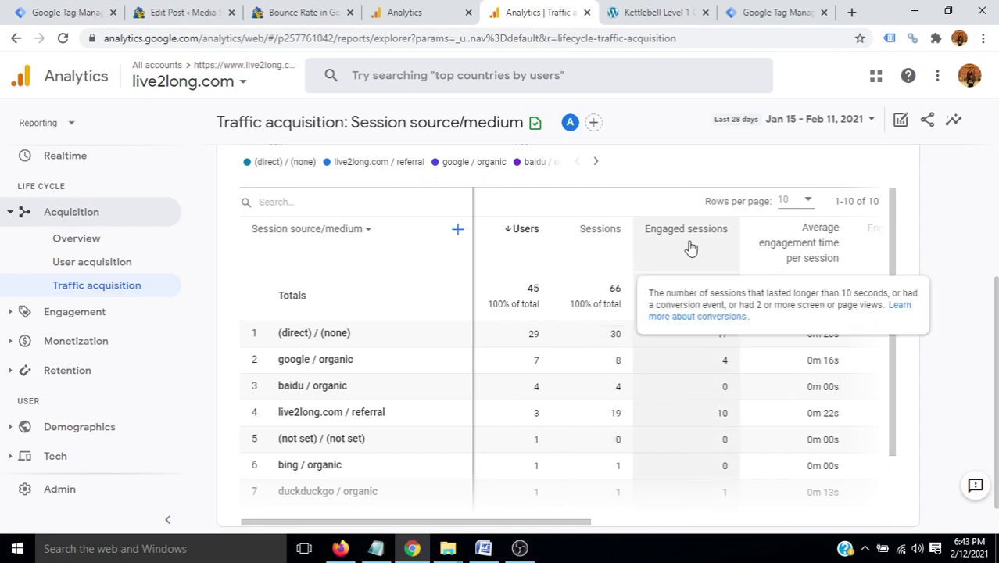
mouse_move(689, 245)
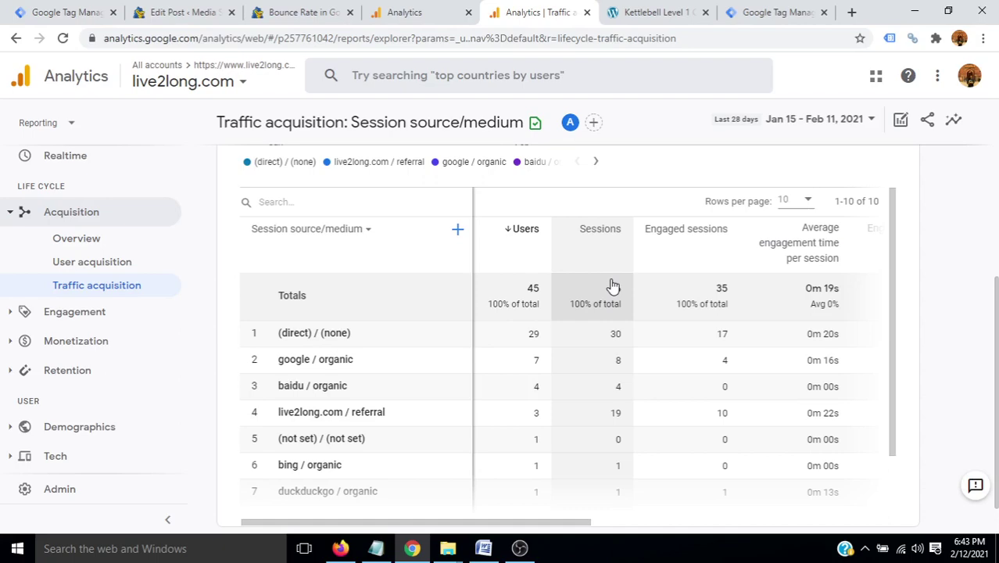
Step: Compare the google / organic bounce rate under All Web Site Data with the Engagement rate column in the Traffic acquisition report
left_click(410, 10)
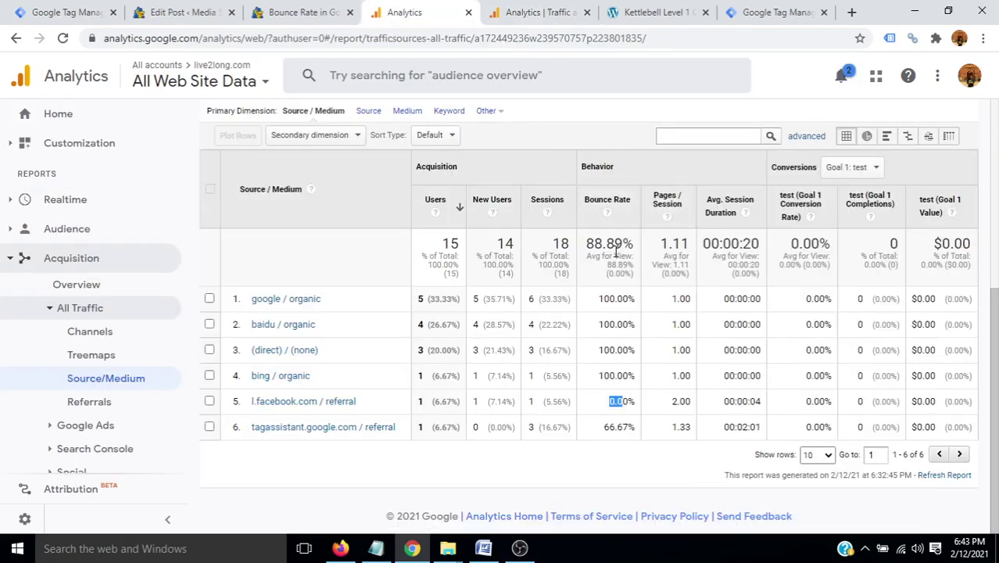
triple_click(610, 300)
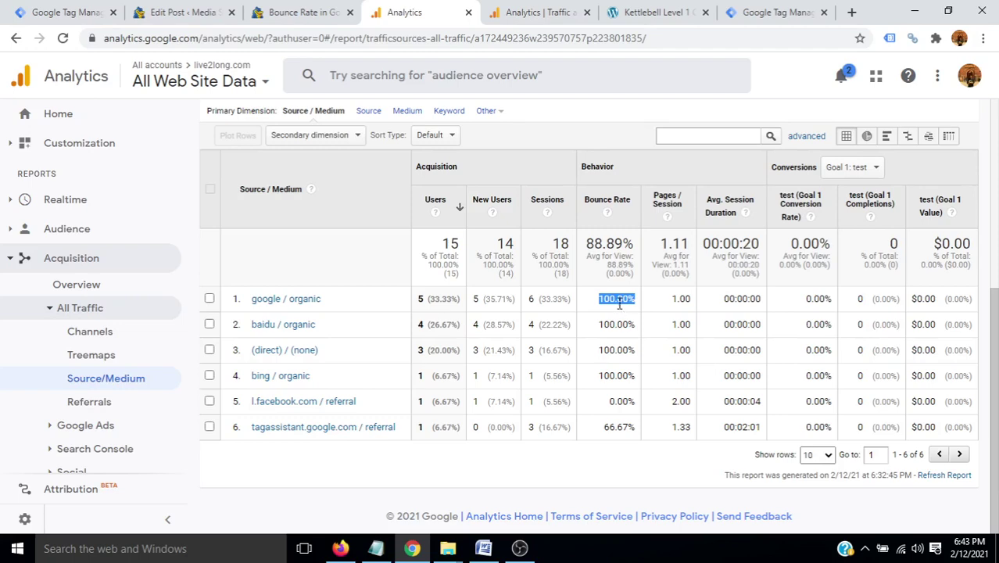
left_click(530, 10)
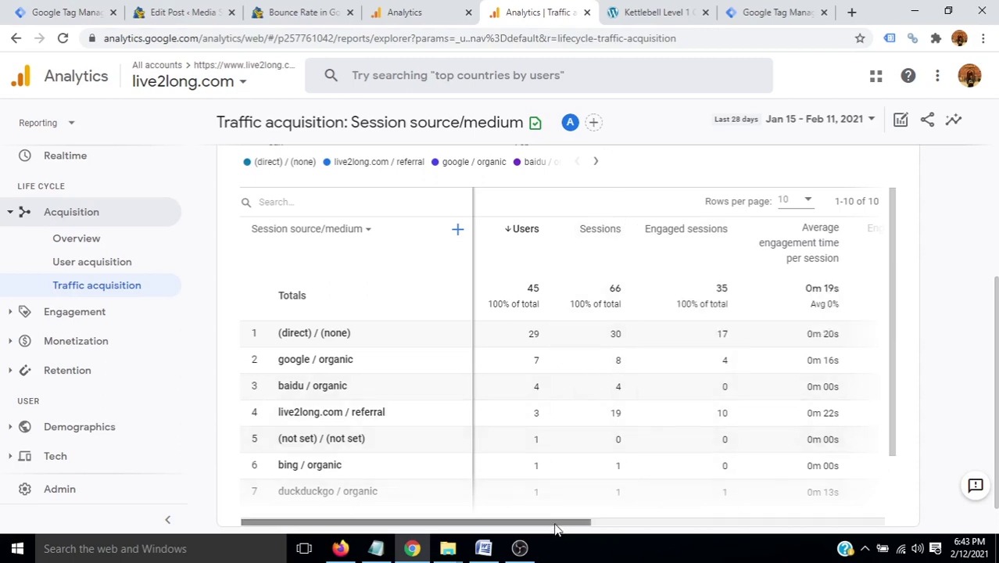
left_click_drag(581, 522, 765, 512)
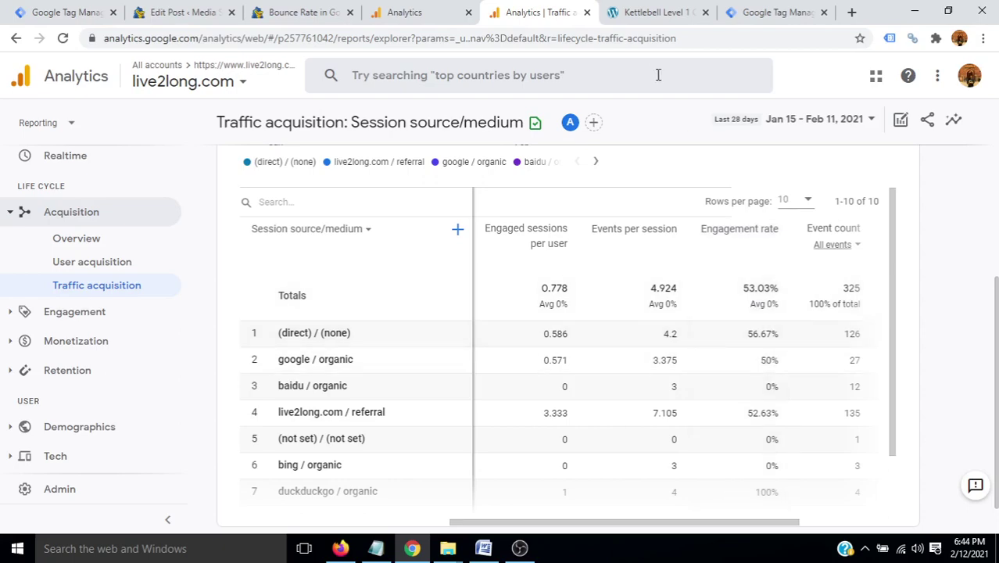
Step: Return to the kettlebell article and highlight the heading "Some ideas about beginner kettlebell workout"
left_click(655, 13)
scroll(558, 321, "up", 10)
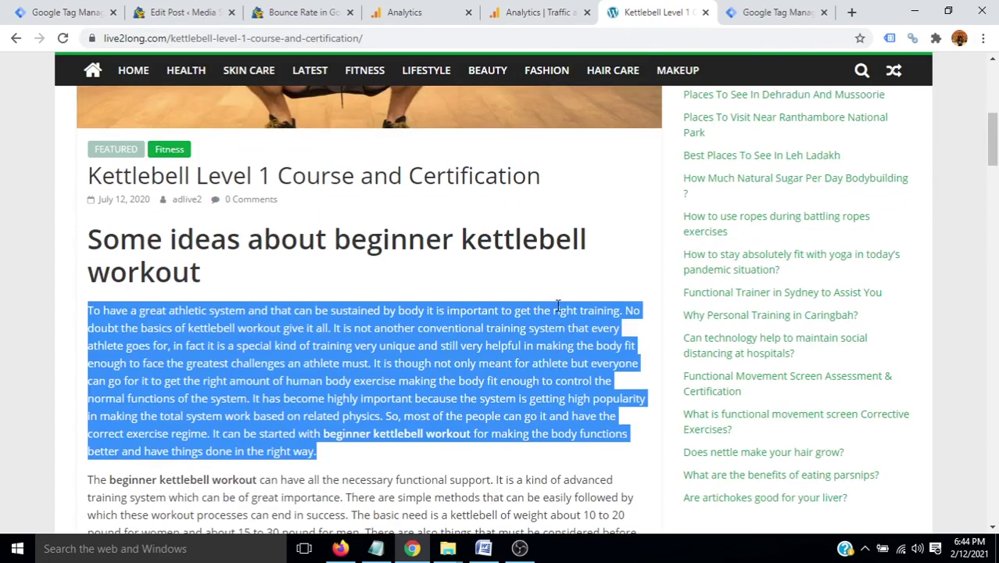
triple_click(443, 243)
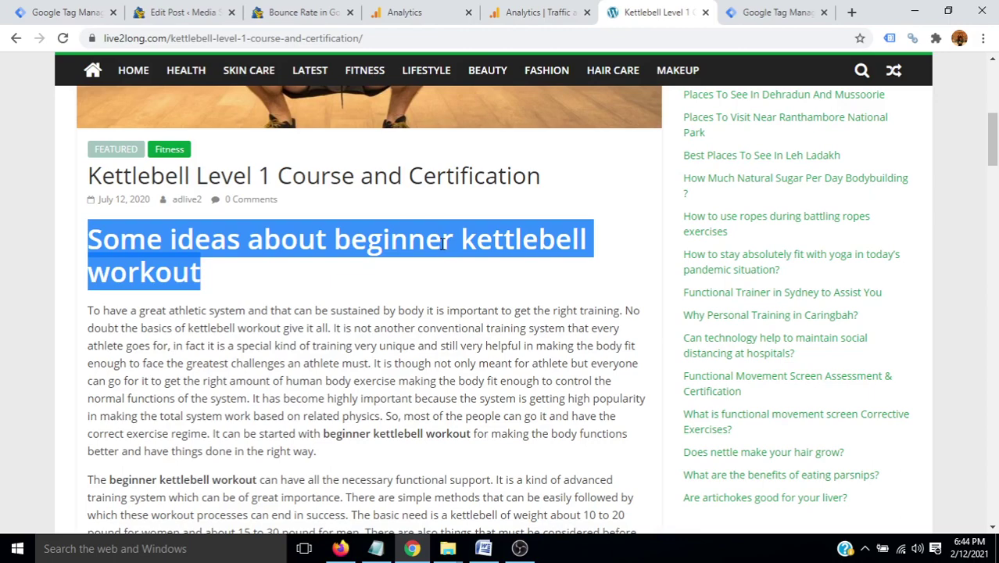
scroll(459, 240, "up", 3)
Step: Revisit the Traffic acquisition report and switch to the Media Search Solution blog post about bounce rate in Google Analytics 4
left_click(539, 12)
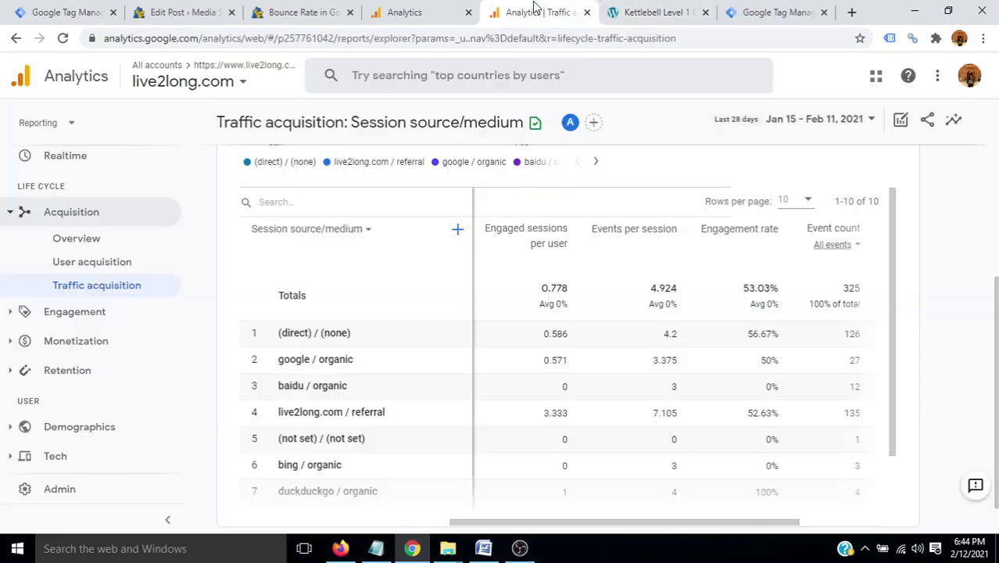
left_click(297, 9)
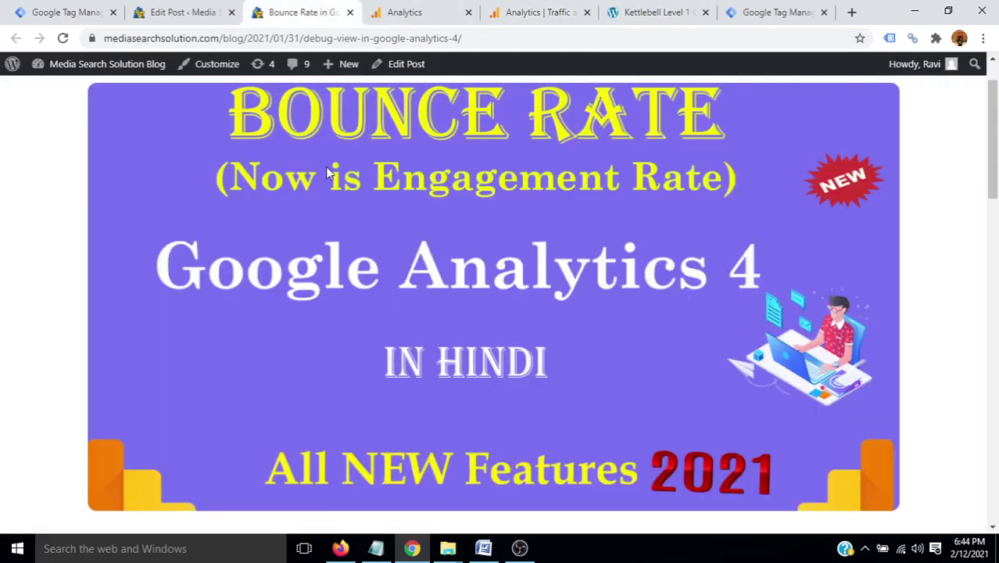